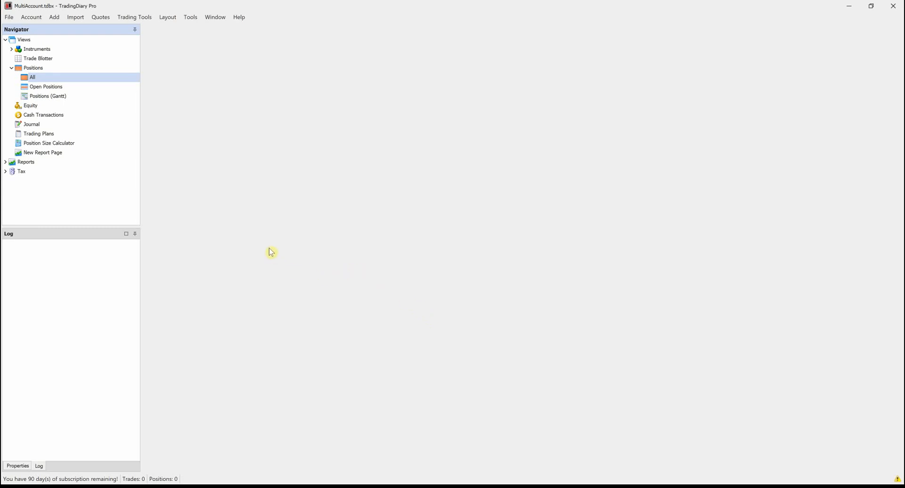
# Rename the primary account to ThinkOrSwim in the account management list.
pyautogui.click(31, 17)
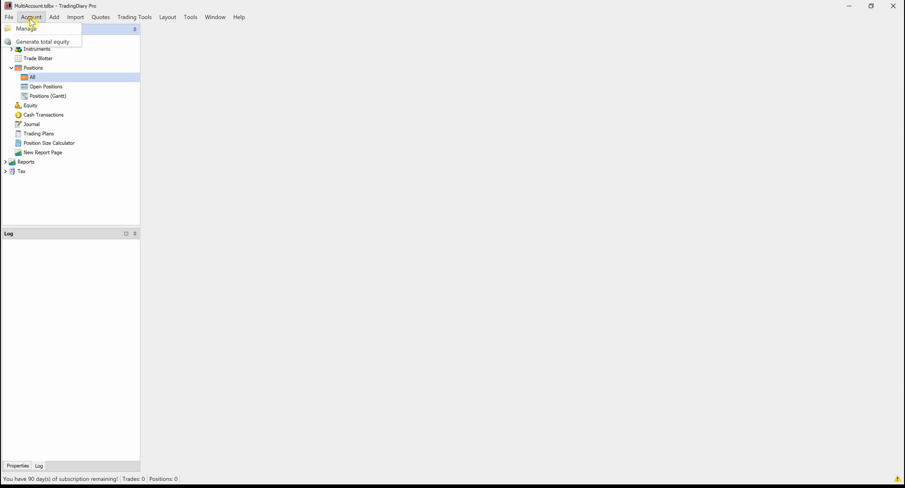
pyautogui.click(31, 32)
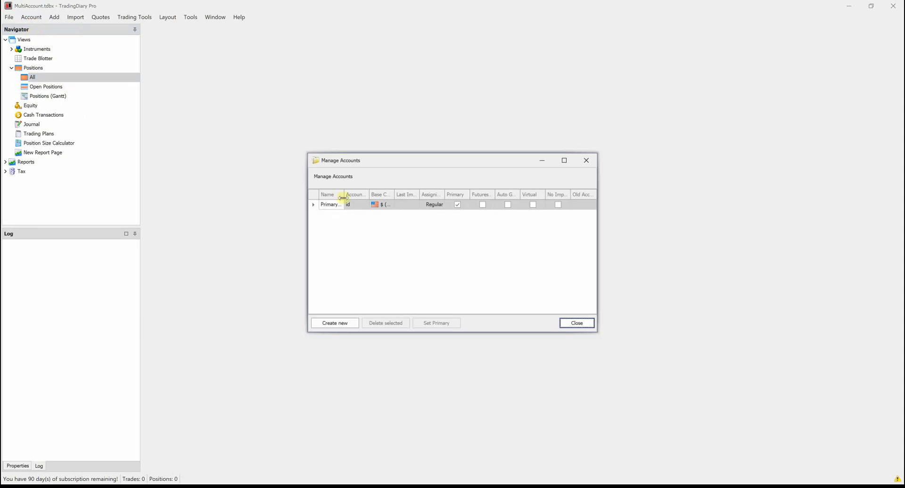
pyautogui.moveTo(343, 194); pyautogui.dragTo(375, 195)
pyautogui.doubleClick(359, 205)
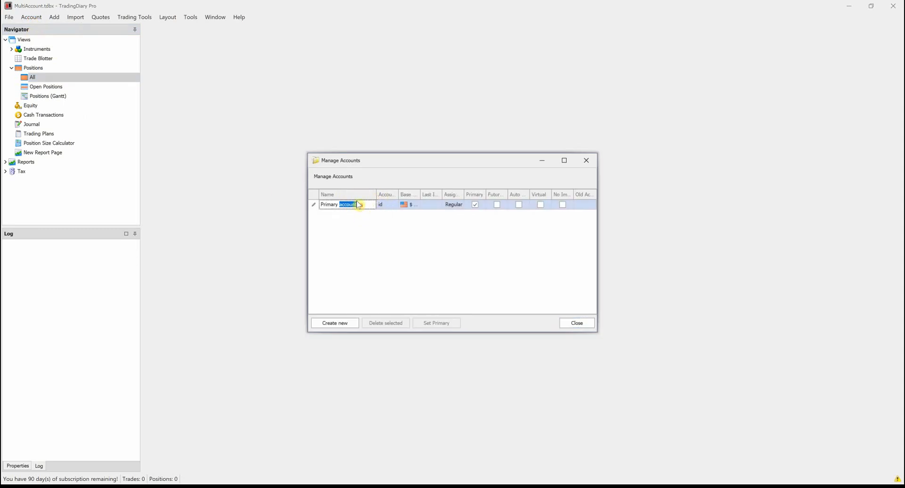
pyautogui.press('BackSpace')
pyautogui.write('ThinkOrSwim')
pyautogui.click(566, 324)
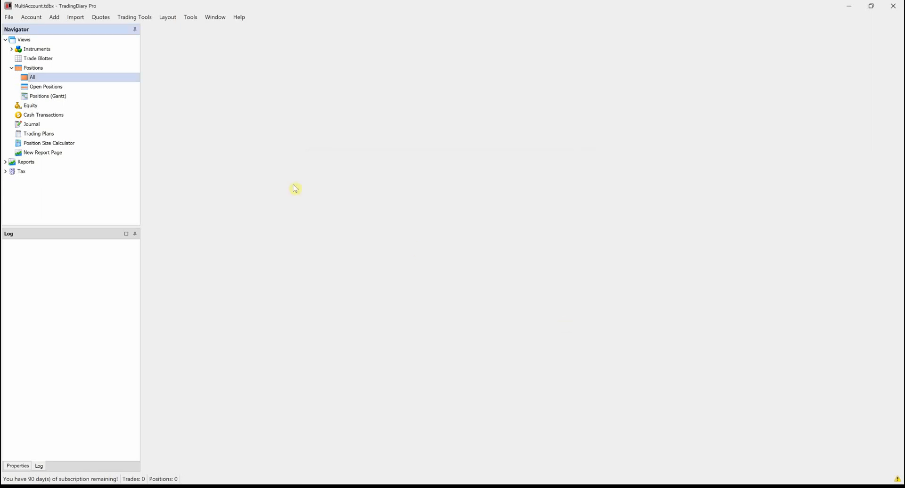
# Import the 2019-02-17-AccountStatement file using the ThinkOrSwim import module.
pyautogui.click(76, 19)
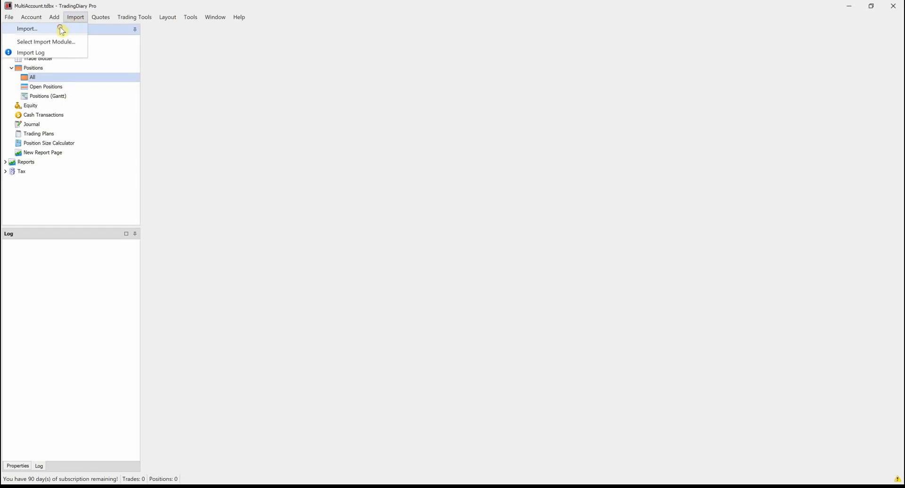
pyautogui.click(61, 28)
pyautogui.scroll(-20, 377, 226)
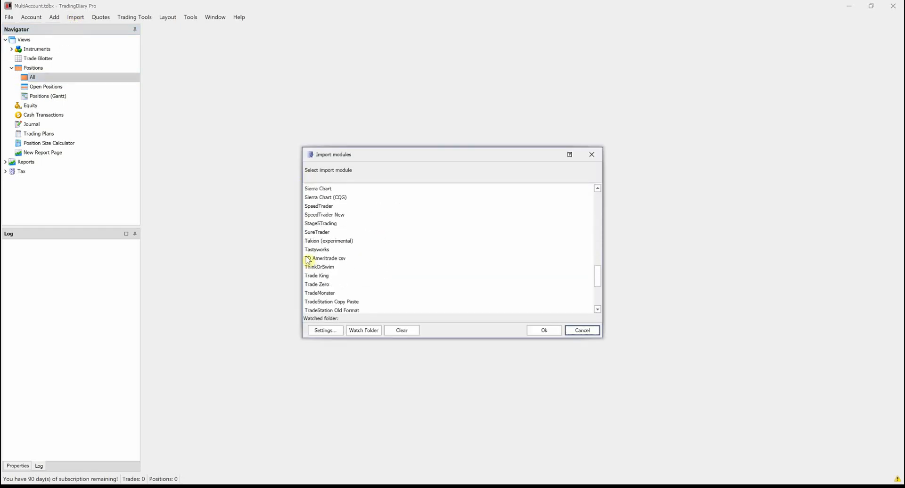
pyautogui.click(317, 267)
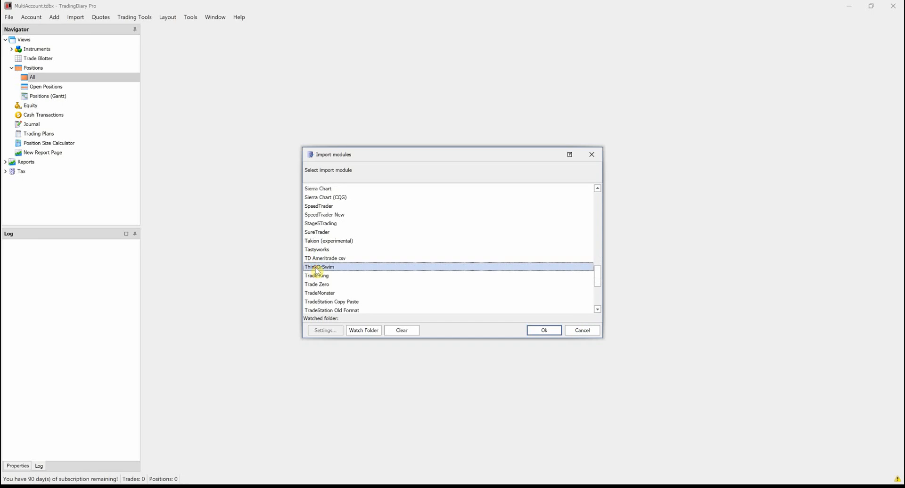
pyautogui.click(542, 331)
pyautogui.click(152, 85)
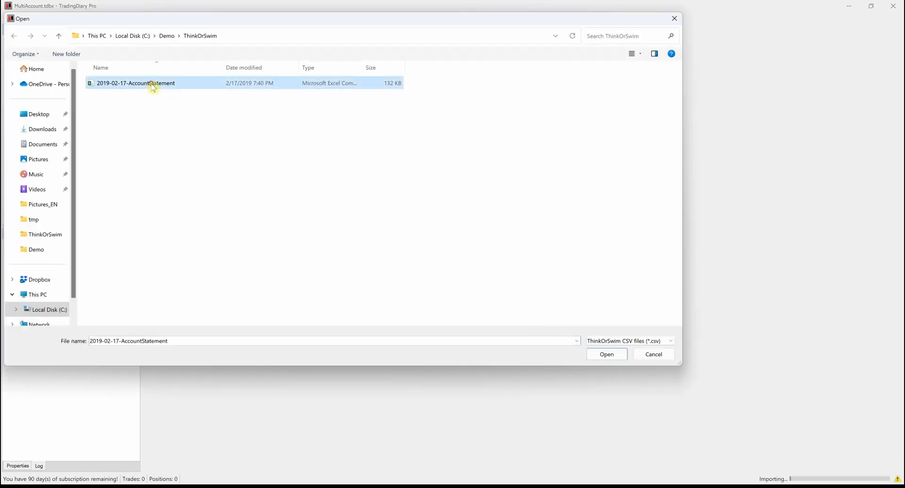
pyautogui.click(612, 360)
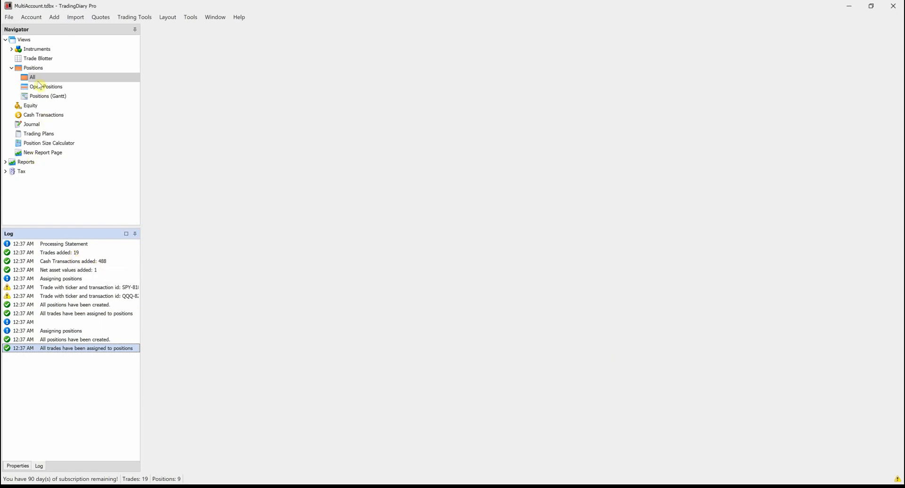
# Show all positions and add an Account ID column between Shares and L/S, widening it slightly.
pyautogui.click(37, 78)
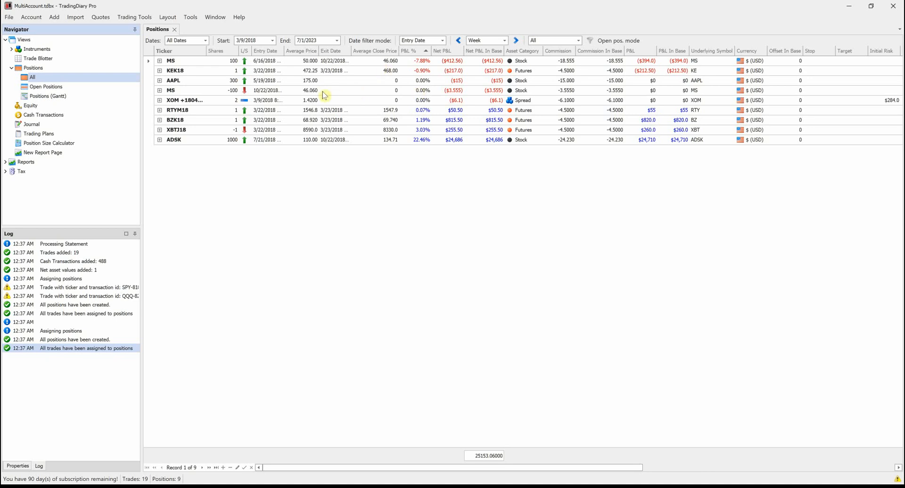
pyautogui.rightClick(225, 56)
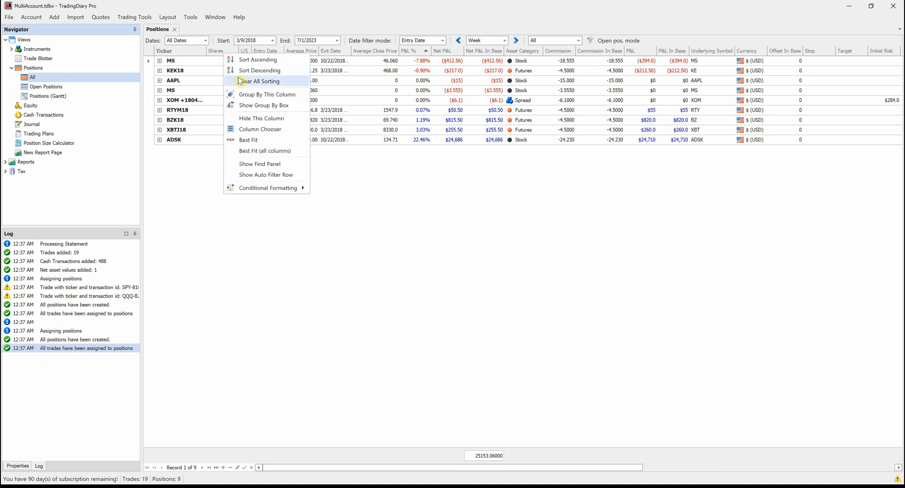
pyautogui.click(254, 132)
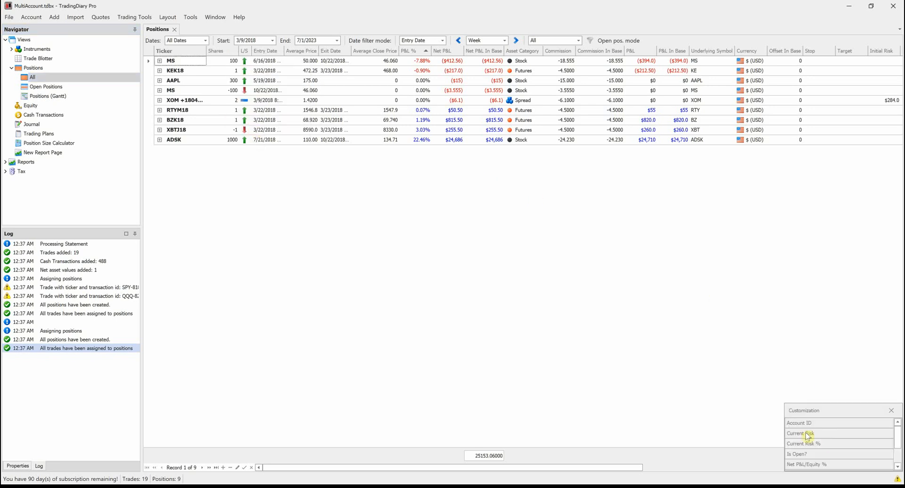
pyautogui.moveTo(803, 423); pyautogui.dragTo(239, 55)
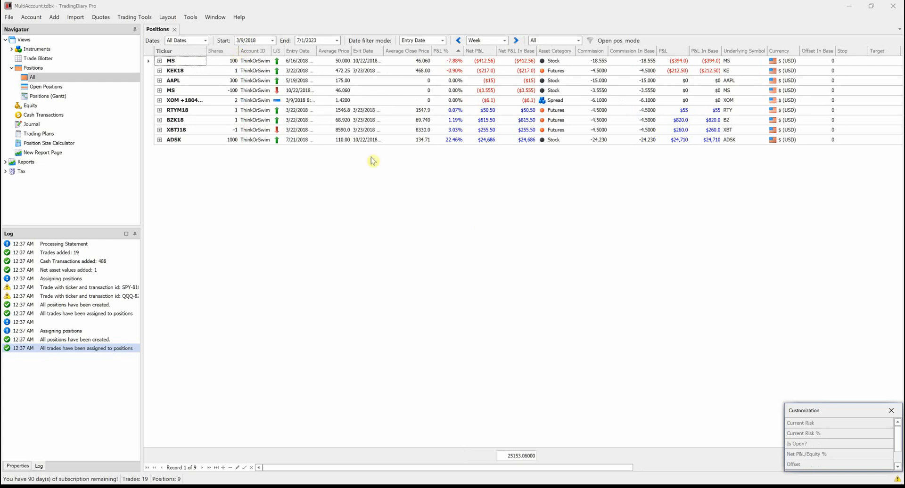
pyautogui.click(891, 411)
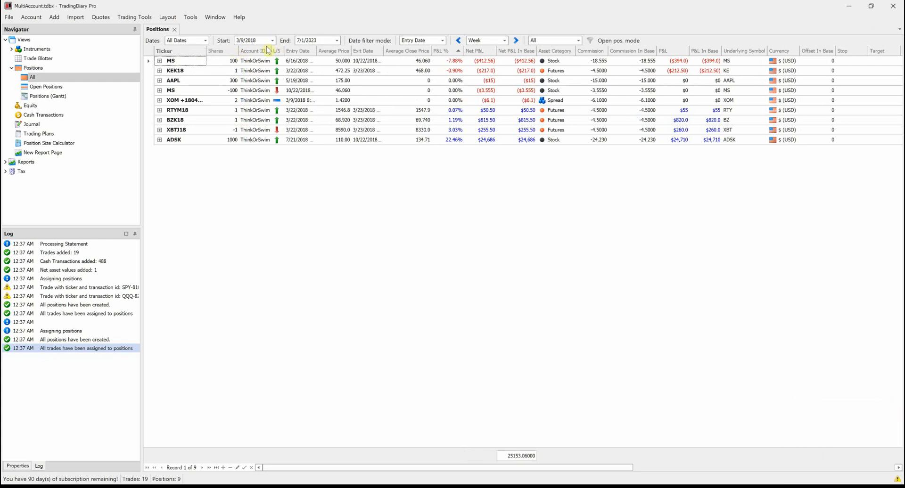
pyautogui.moveTo(272, 49); pyautogui.dragTo(280, 52)
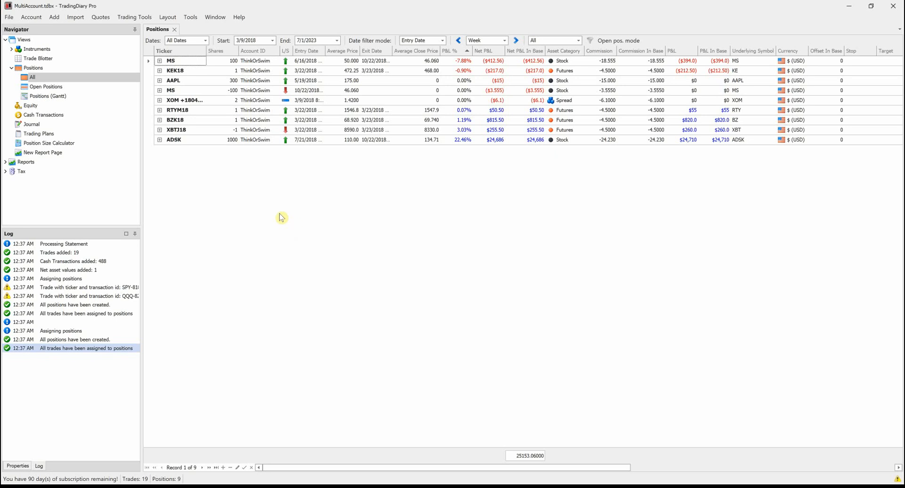
# Create a new account with TastyTrade as both its name and account ID.
pyautogui.click(32, 17)
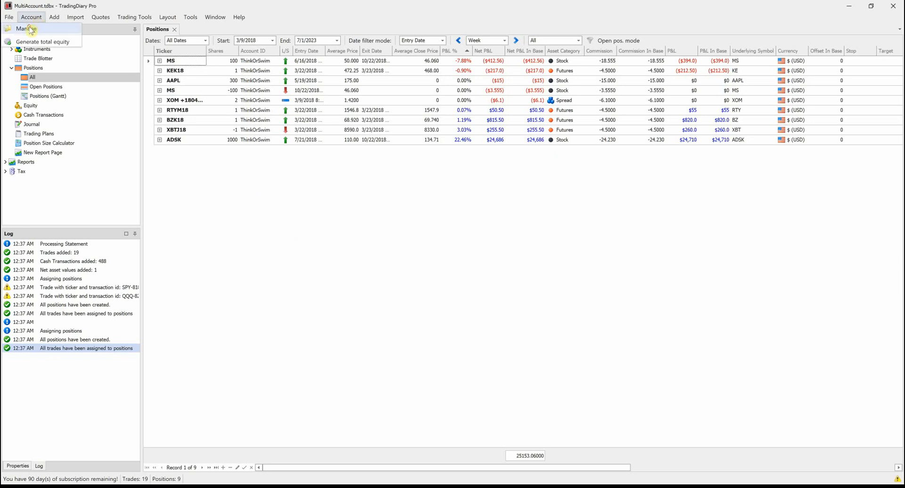
pyautogui.click(37, 34)
pyautogui.click(328, 325)
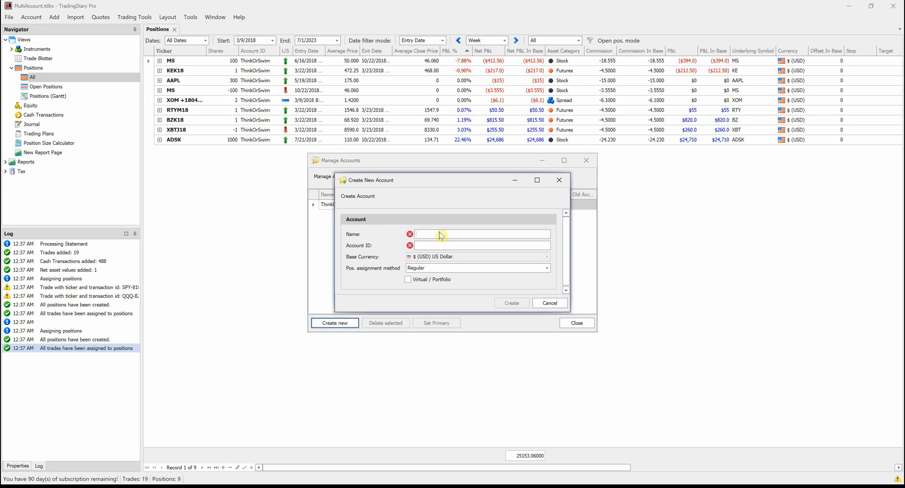
pyautogui.write('TastyTrade')
pyautogui.click(430, 245)
pyautogui.write('Tast')
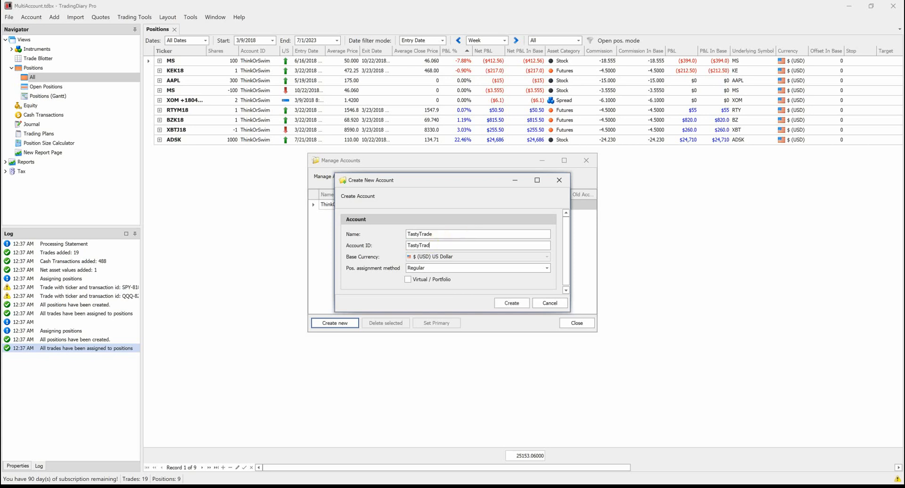
pyautogui.click(504, 304)
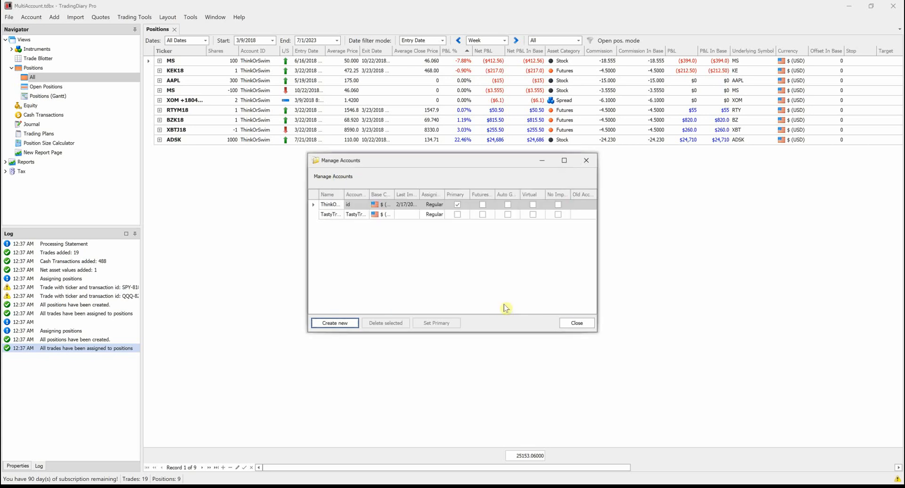
pyautogui.click(577, 323)
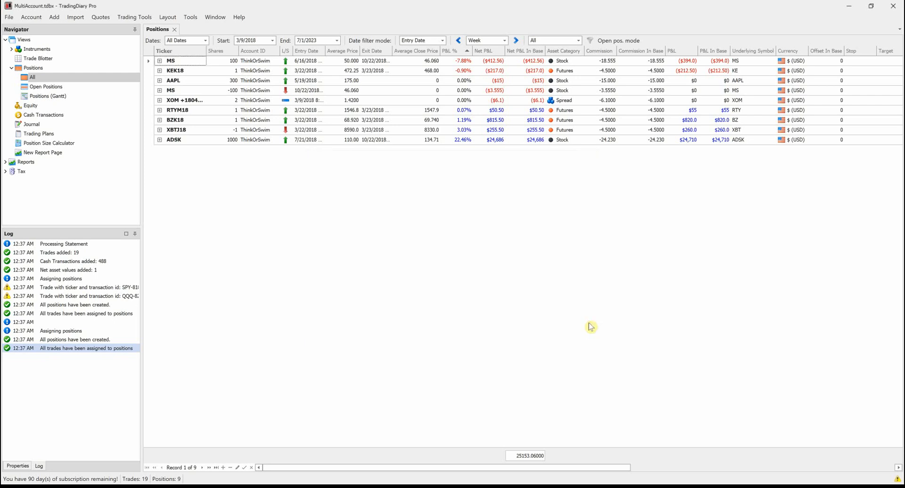
# Start an import for the TastyTrade account using the Tastyworks import module.
pyautogui.click(75, 19)
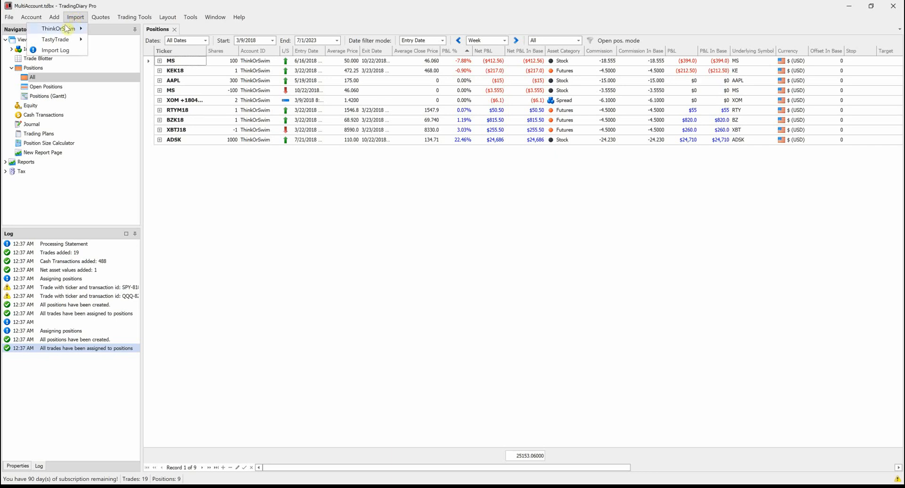
pyautogui.moveTo(66, 28)
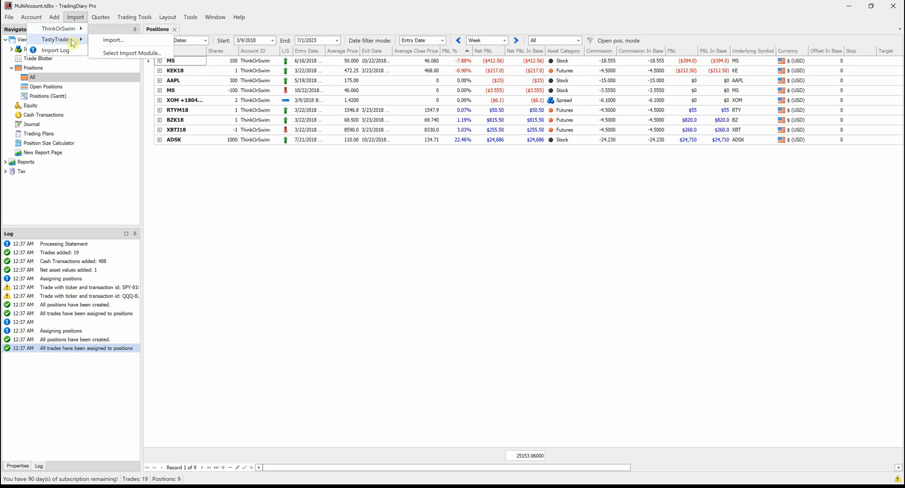
pyautogui.click(108, 42)
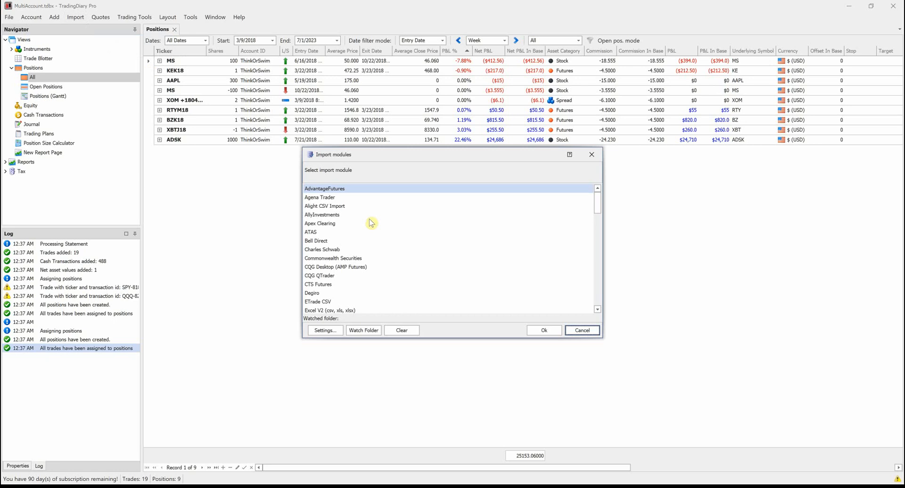
pyautogui.scroll(-5, 361, 257)
pyautogui.scroll(-12, 360, 257)
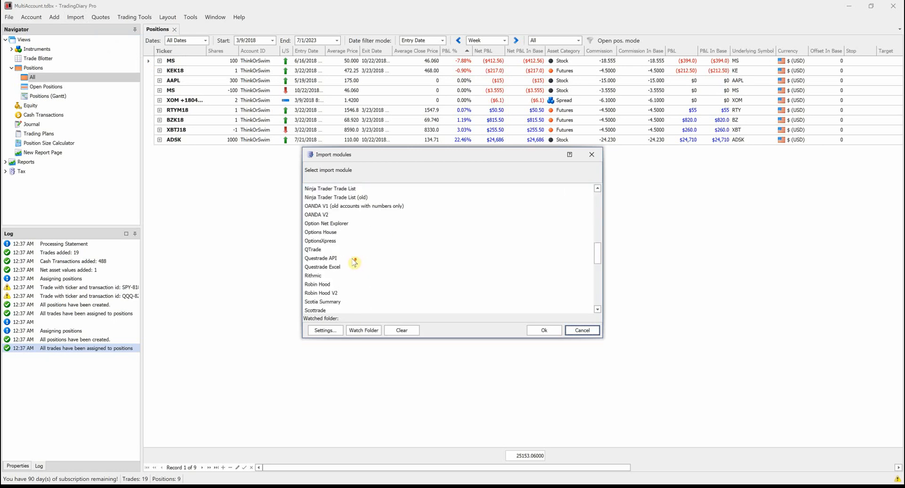
pyautogui.scroll(-1, 353, 261)
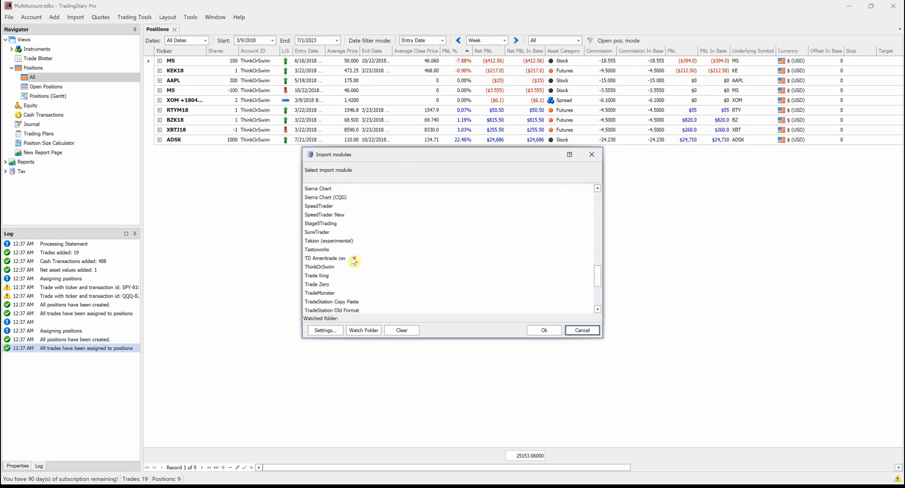
pyautogui.click(325, 250)
pyautogui.click(538, 333)
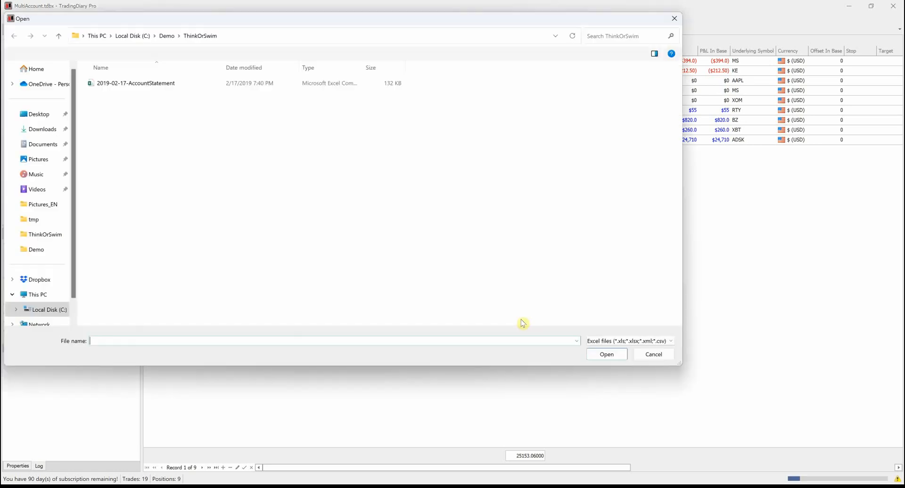
# Load the tastyworks_transactions_xyz_Start_Till_2022Jan6th file from the Demo\TastyTrade folder for the import.
pyautogui.moveTo(169, 19); pyautogui.dragTo(263, 50)
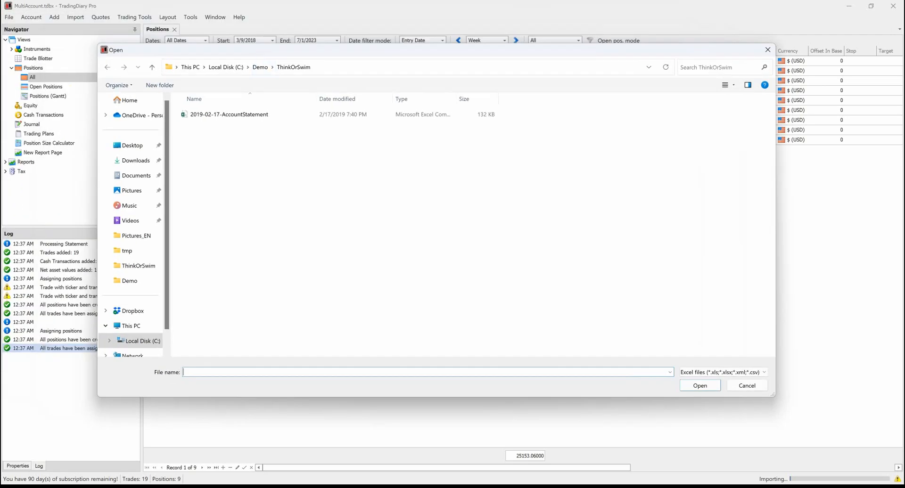
pyautogui.click(259, 66)
pyautogui.doubleClick(207, 130)
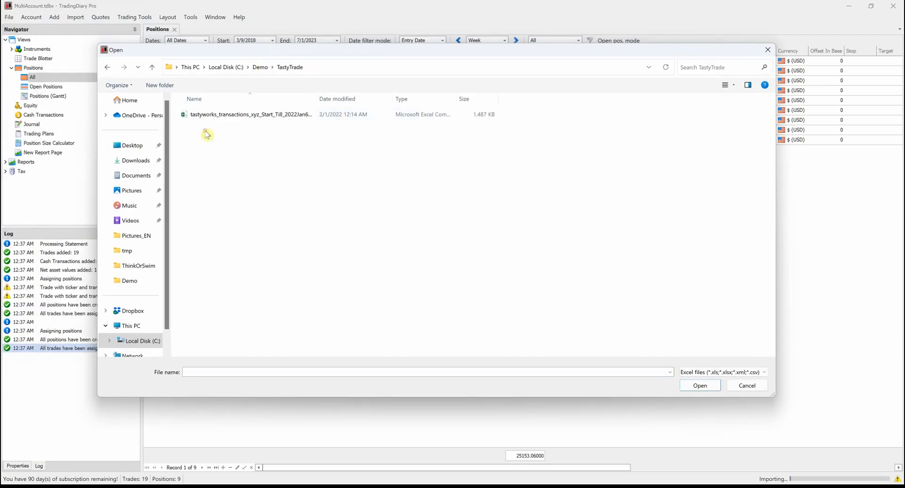
pyautogui.click(231, 118)
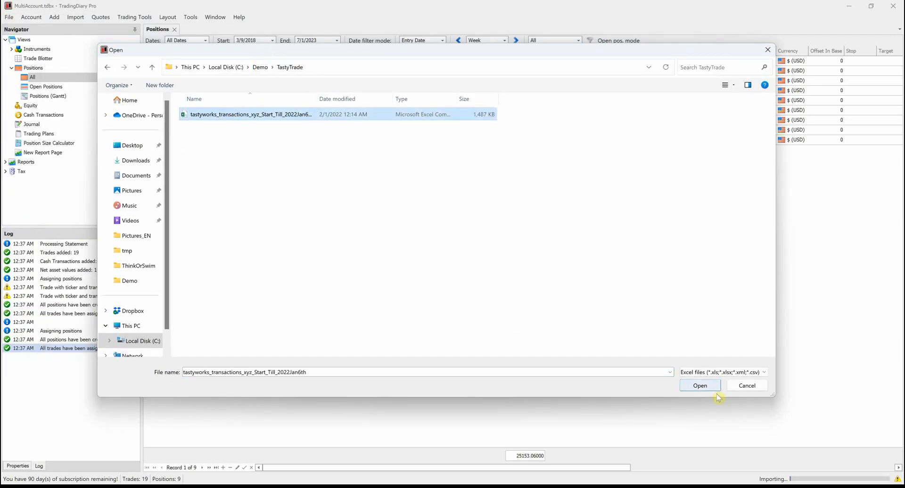
pyautogui.click(706, 387)
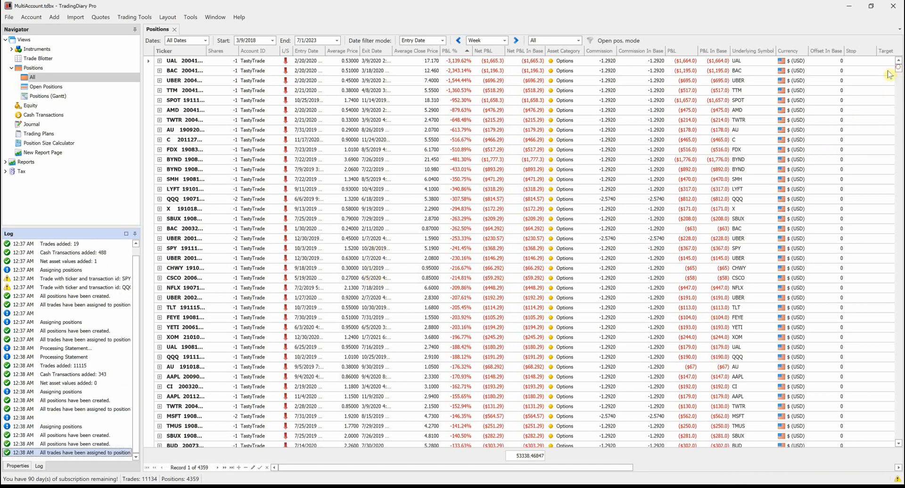
# Sort the positions by Account ID in descending order and look through both accounts' positions.
pyautogui.click(258, 52)
pyautogui.click(259, 53)
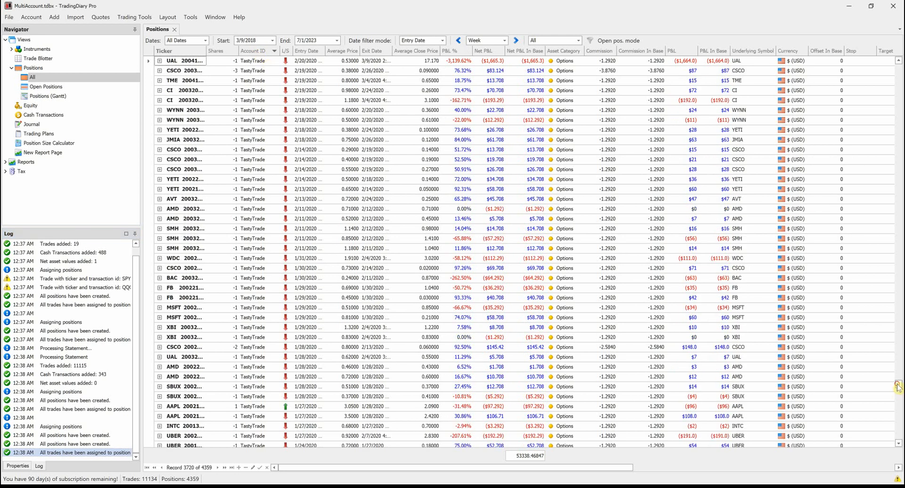
pyautogui.moveTo(898, 384); pyautogui.dragTo(898, 195)
pyautogui.moveTo(900, 137); pyautogui.dragTo(900, 65)
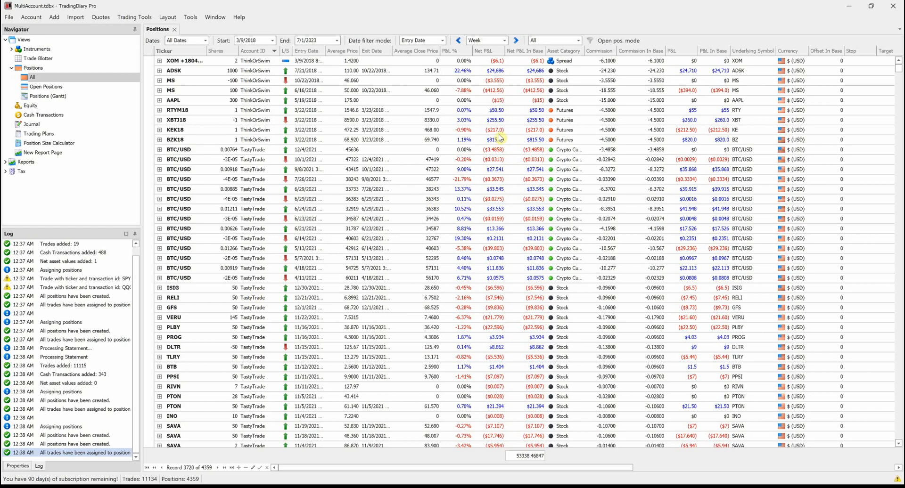
# Filter the positions list to the ThinkOrSwim account, and switch the filter to the TastyTrade account.
pyautogui.click(539, 43)
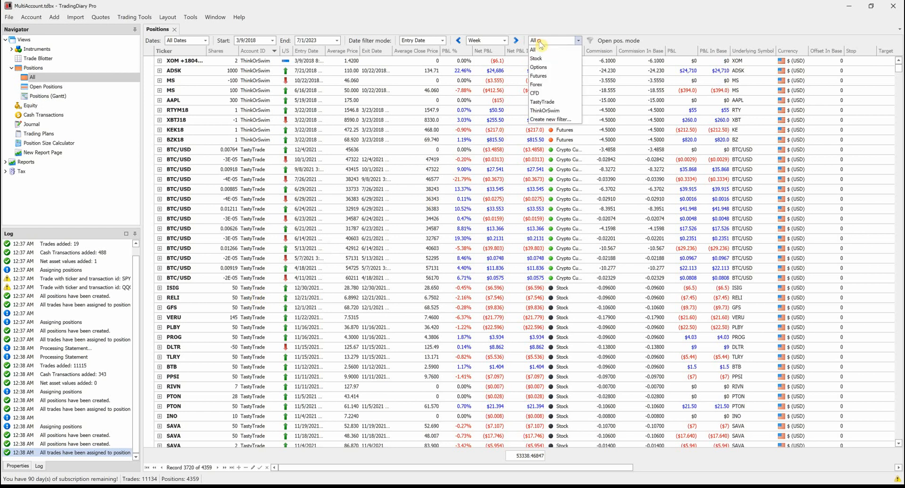
pyautogui.click(545, 111)
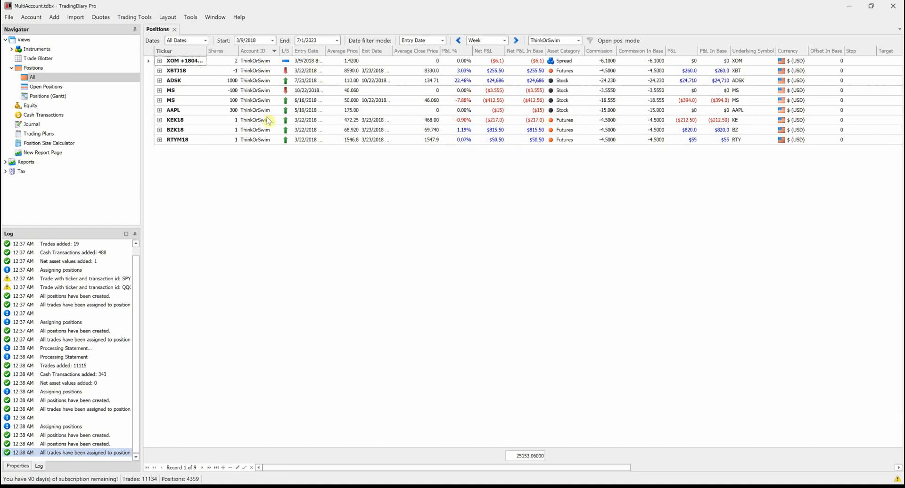
pyautogui.click(545, 41)
pyautogui.click(536, 103)
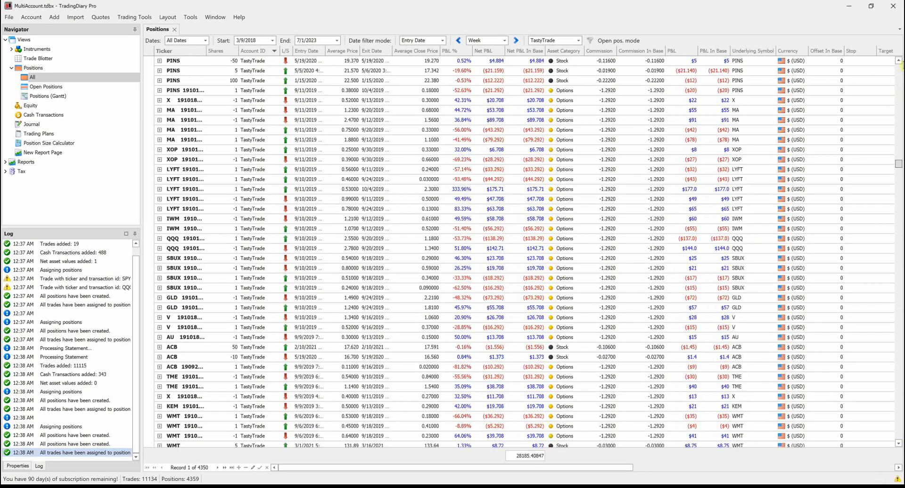
# Reset the positions filter to All so both accounts' positions are listed together, and view the list from its beginning.
pyautogui.click(546, 41)
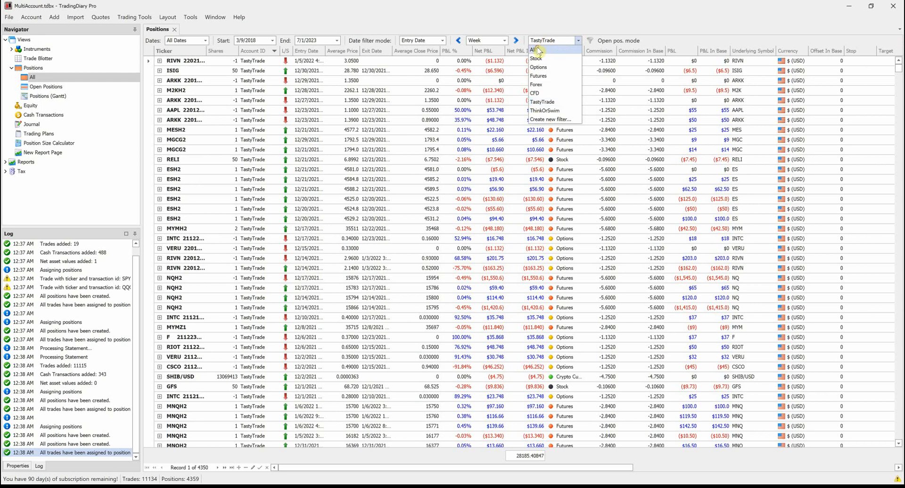
pyautogui.click(537, 49)
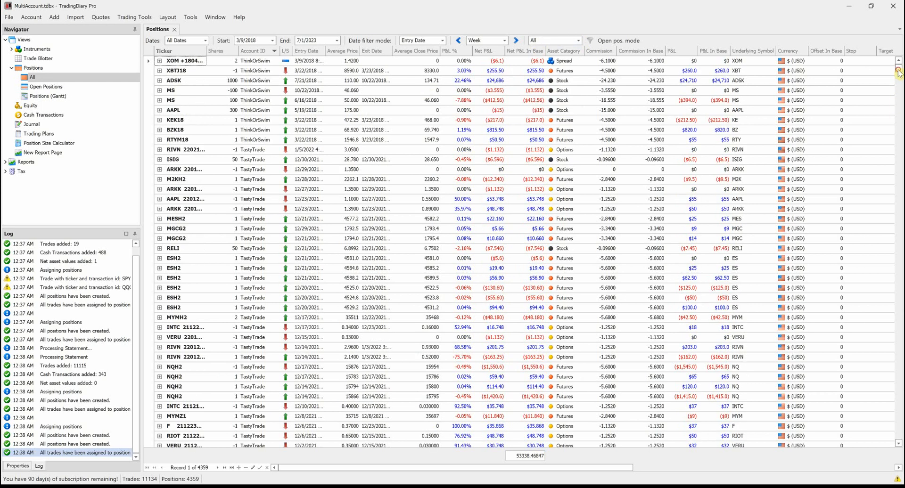
pyautogui.moveTo(898, 68); pyautogui.dragTo(903, 41)
# Collapse the views in the Navigator and open the Cumulative report from the P&L reports.
pyautogui.click(11, 68)
pyautogui.click(6, 39)
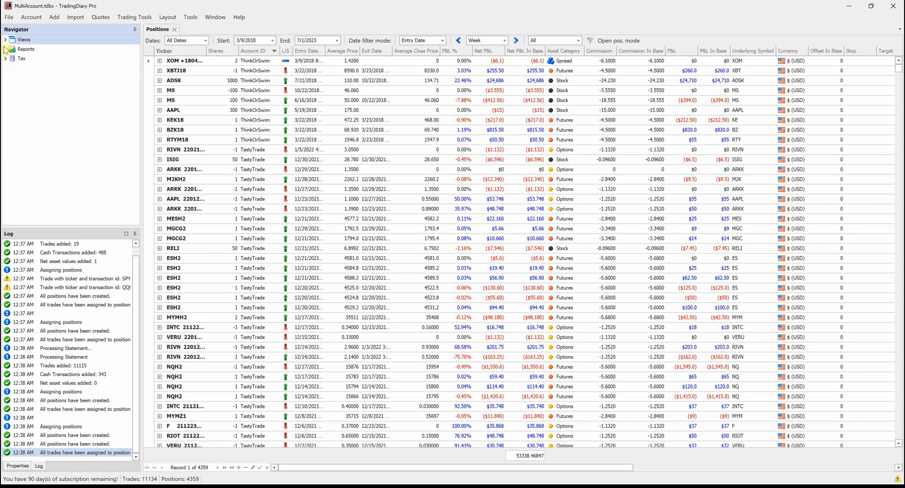
pyautogui.click(5, 50)
pyautogui.click(11, 78)
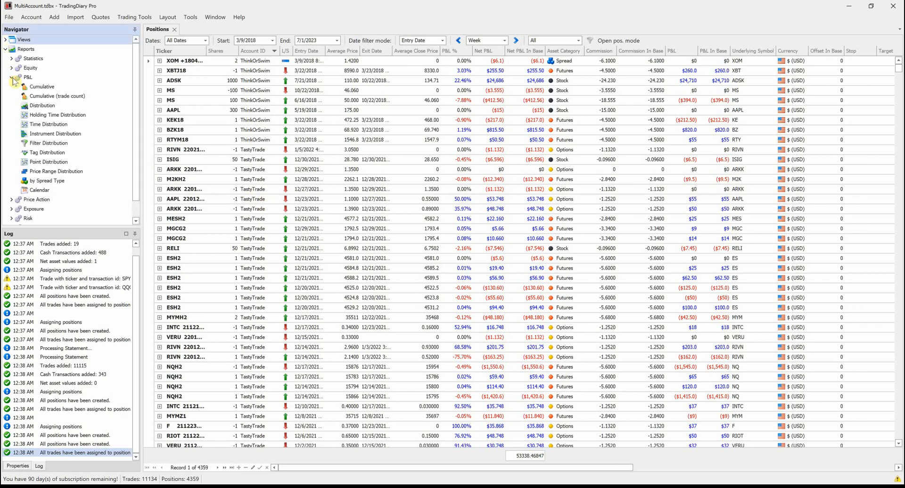
pyautogui.doubleClick(40, 90)
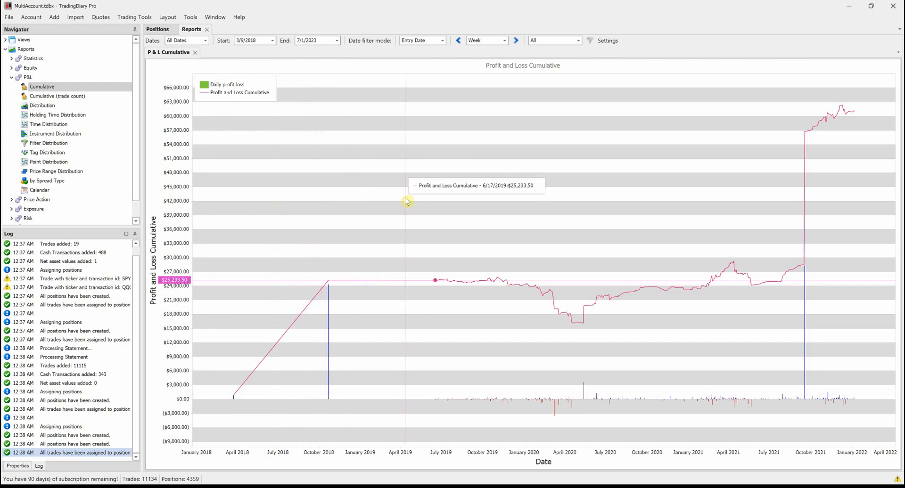
# View the cumulative profit and loss chart filtered to TastyTrade and to ThinkOrSwim, and return the filter to All.
pyautogui.click(544, 43)
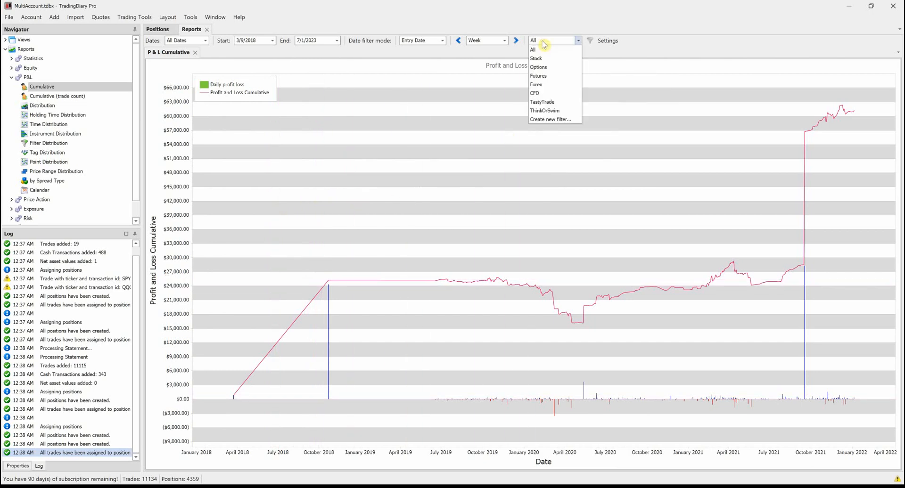
pyautogui.click(543, 106)
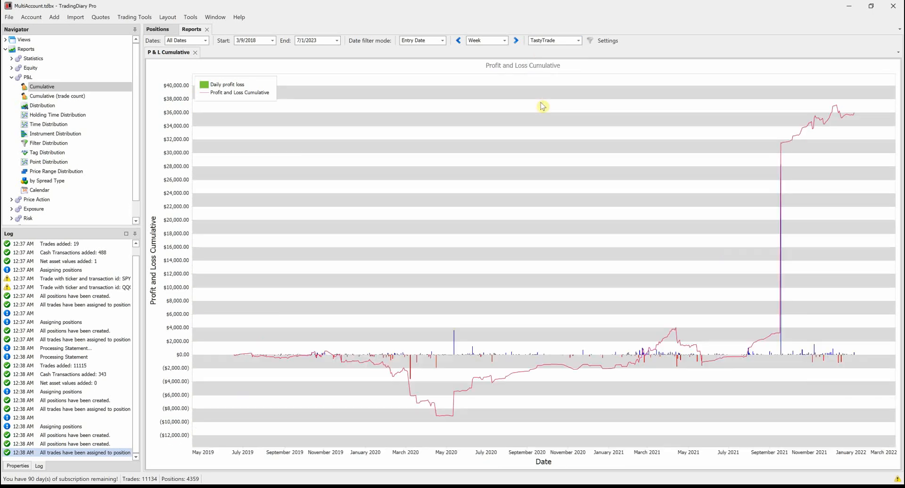
pyautogui.click(542, 41)
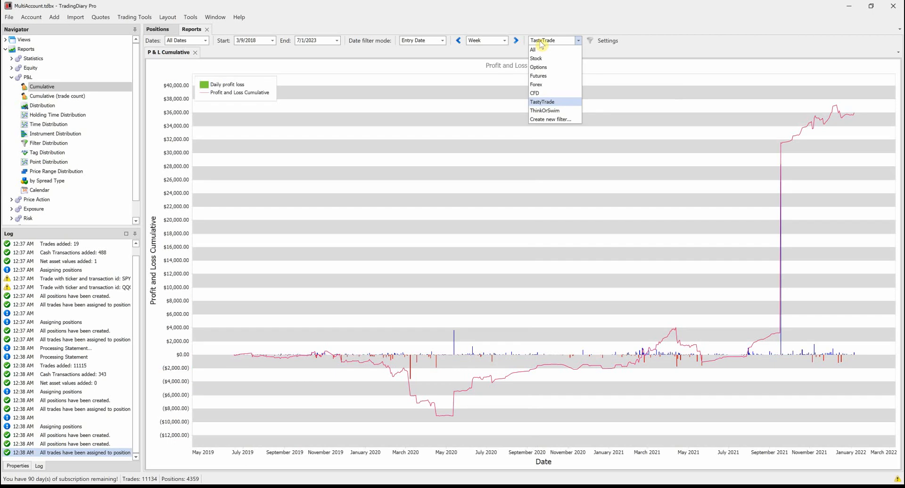
pyautogui.click(540, 111)
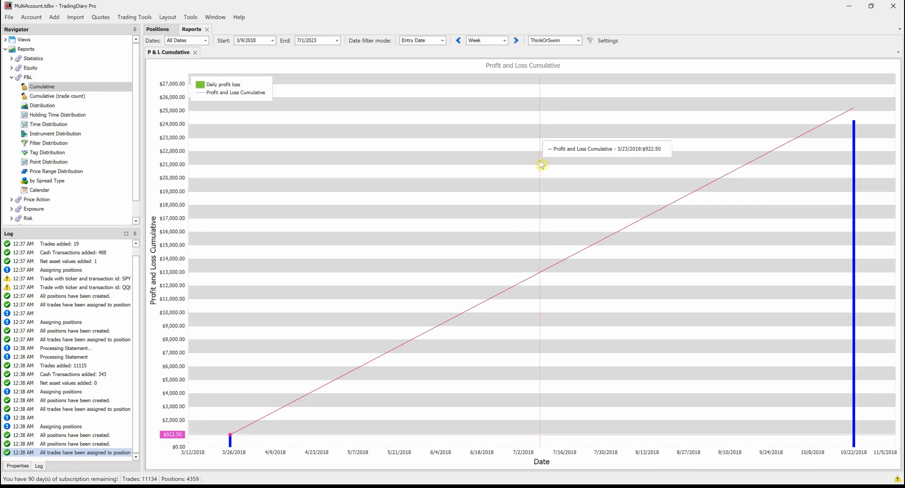
pyautogui.click(542, 41)
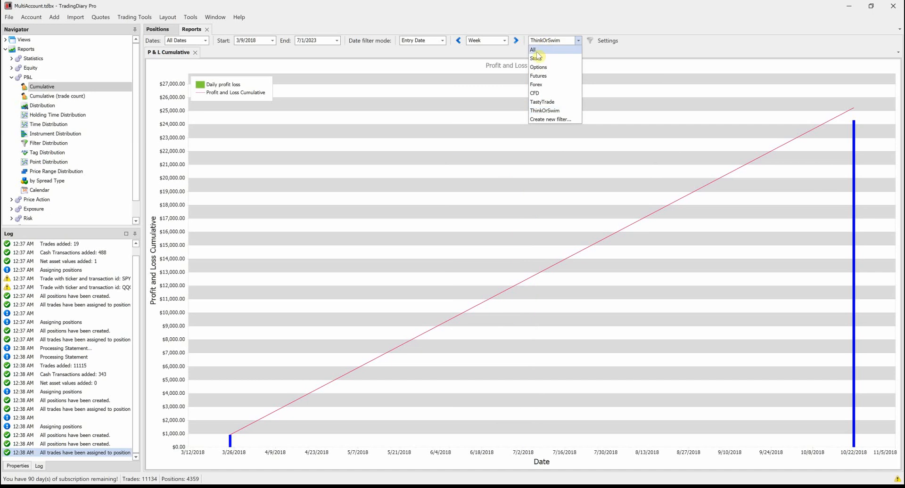
pyautogui.click(538, 50)
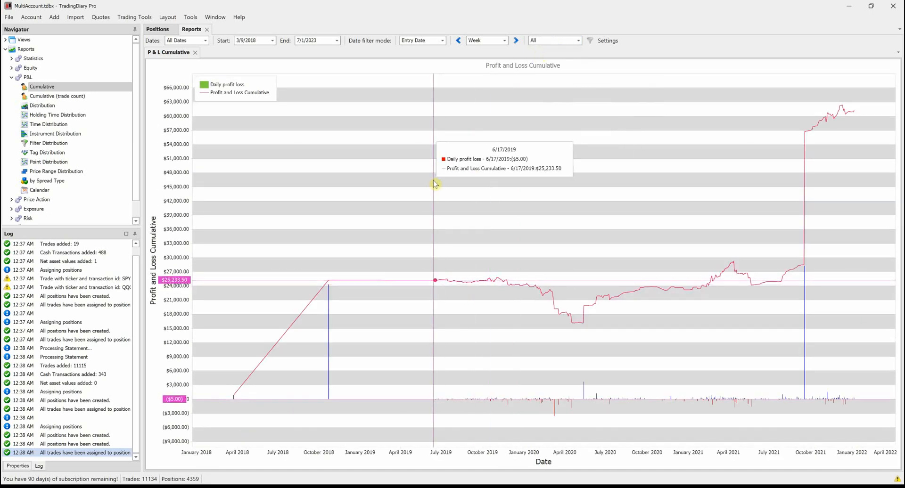